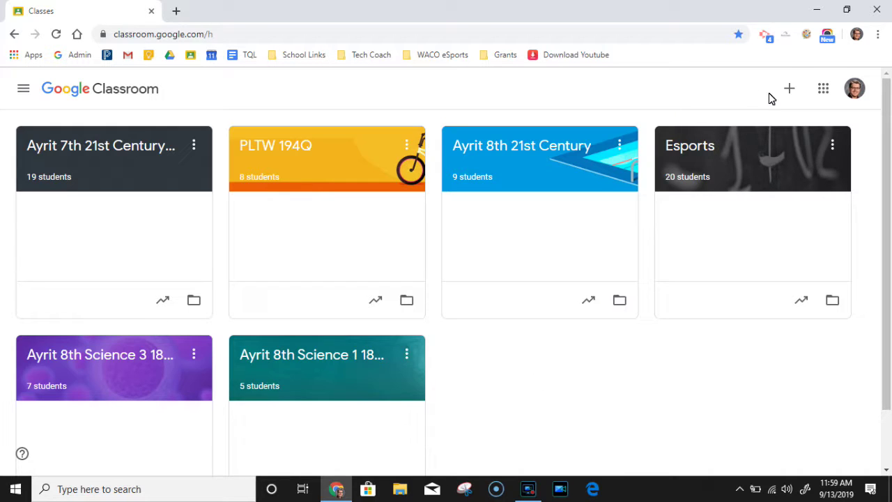
- Create a class named "Example Class" and dismiss the student invitation tip
{"action": "left_click", "coordinate": [791, 89]}
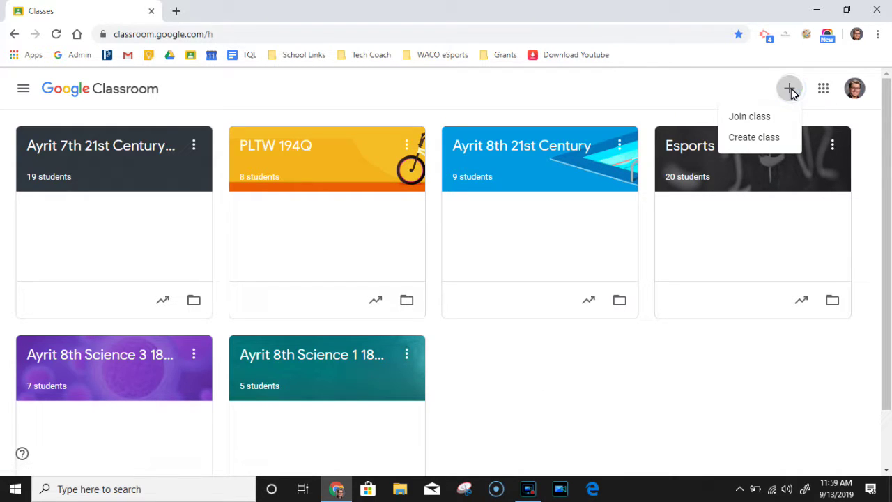
{"action": "left_click", "coordinate": [755, 146]}
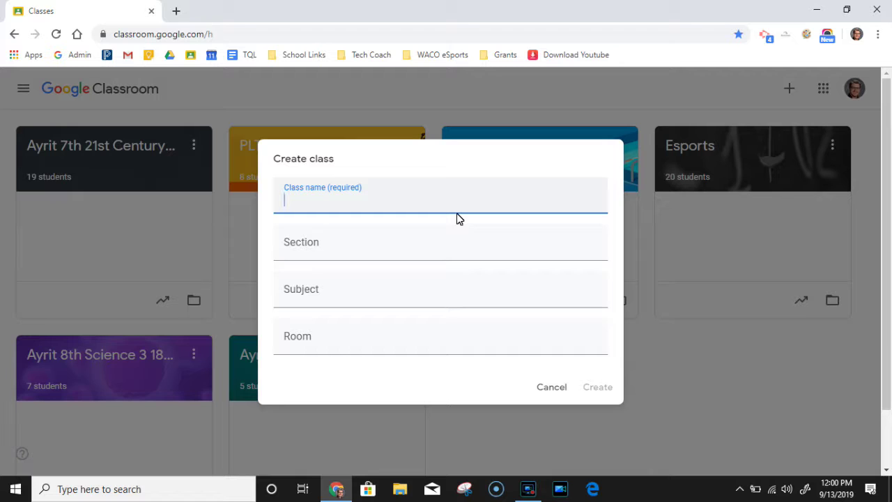
{"action": "type", "text": "Example Class"}
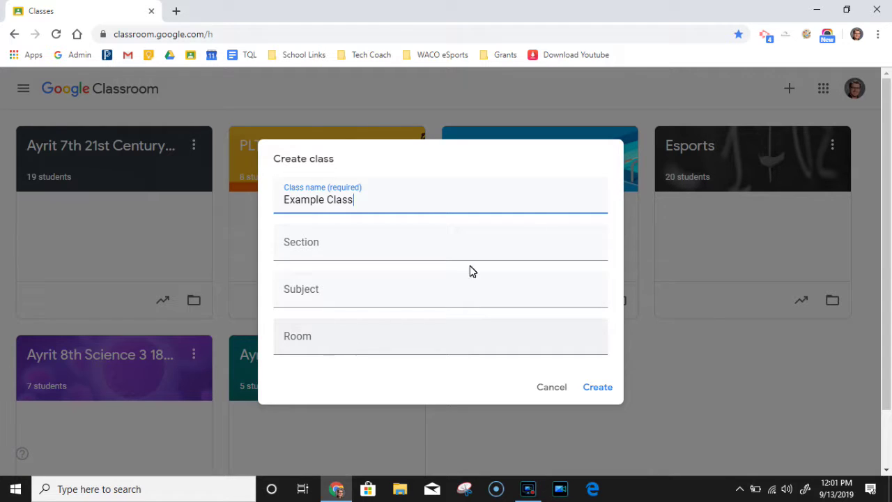
{"action": "left_click", "coordinate": [597, 387]}
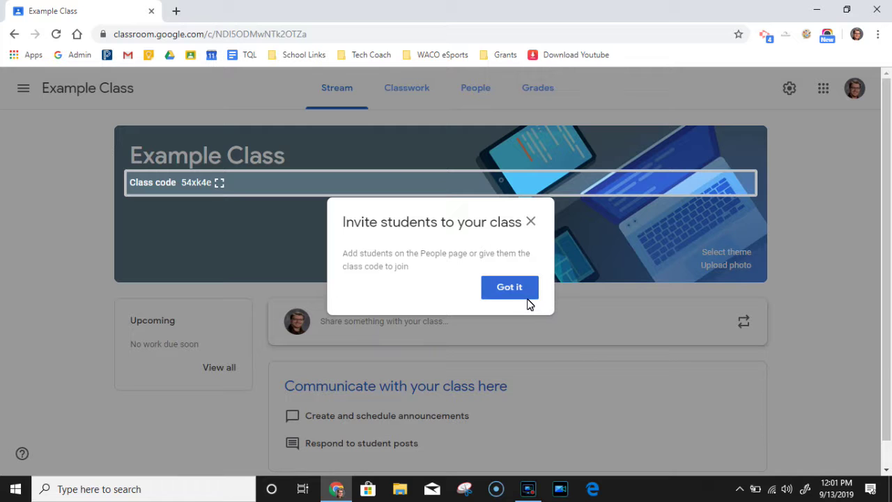
{"action": "left_click", "coordinate": [505, 287]}
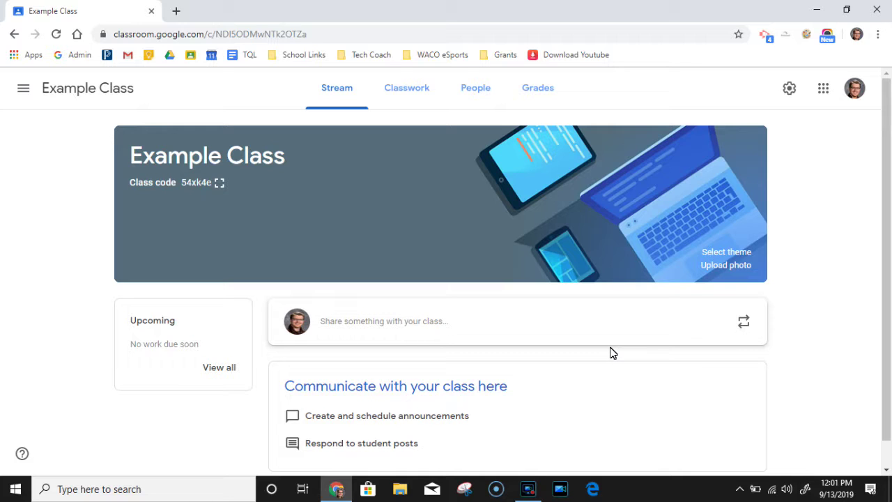
- Show the class code of Example Class in the enlarged display and close it again
{"action": "scroll", "coordinate": [612, 353], "scroll_direction": "down", "scroll_amount": 1}
{"action": "scroll", "coordinate": [612, 354], "scroll_direction": "up", "scroll_amount": 1}
{"action": "left_click", "coordinate": [215, 186]}
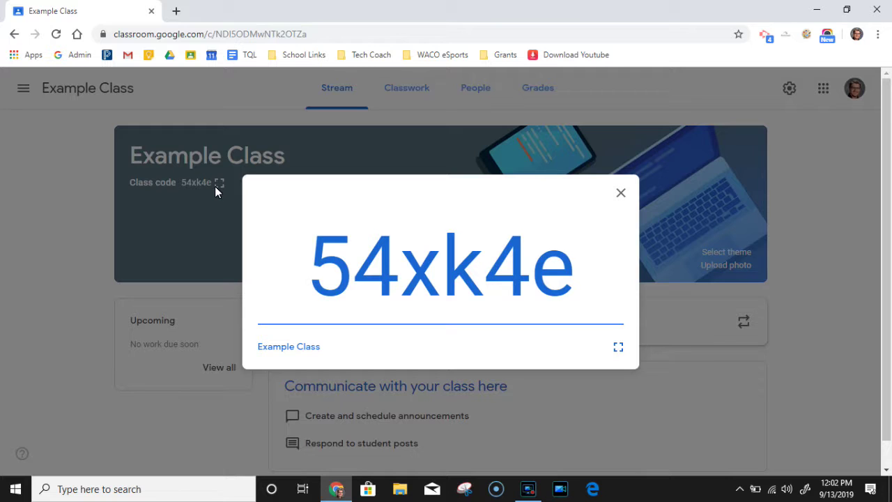
{"action": "left_click", "coordinate": [621, 195]}
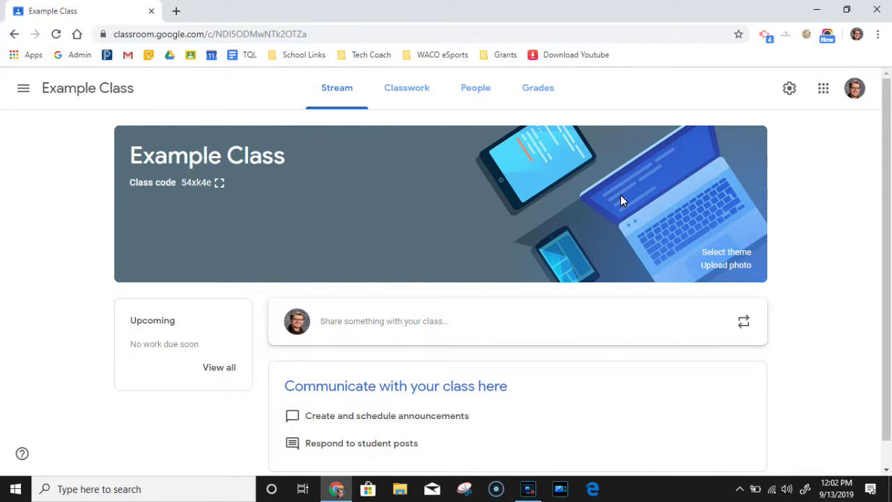
- Browse the Math & Science themes in the class theme gallery and close it without choosing one
{"action": "left_click", "coordinate": [726, 252]}
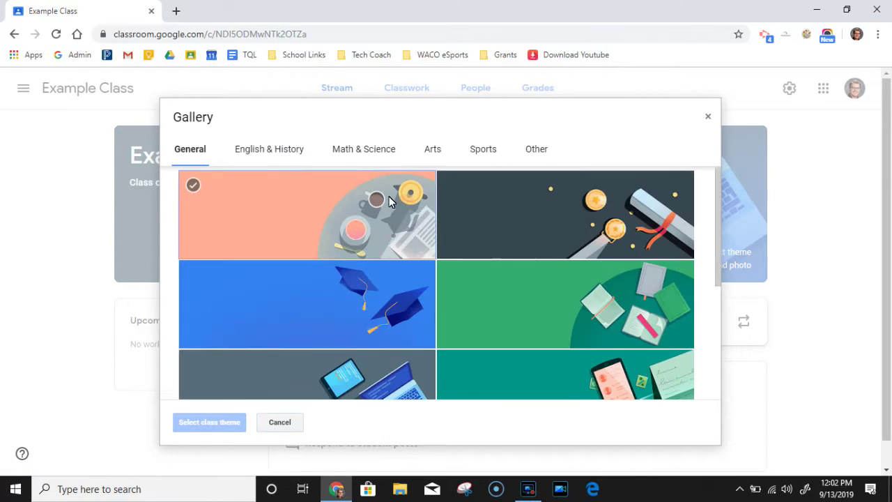
{"action": "left_click", "coordinate": [365, 149]}
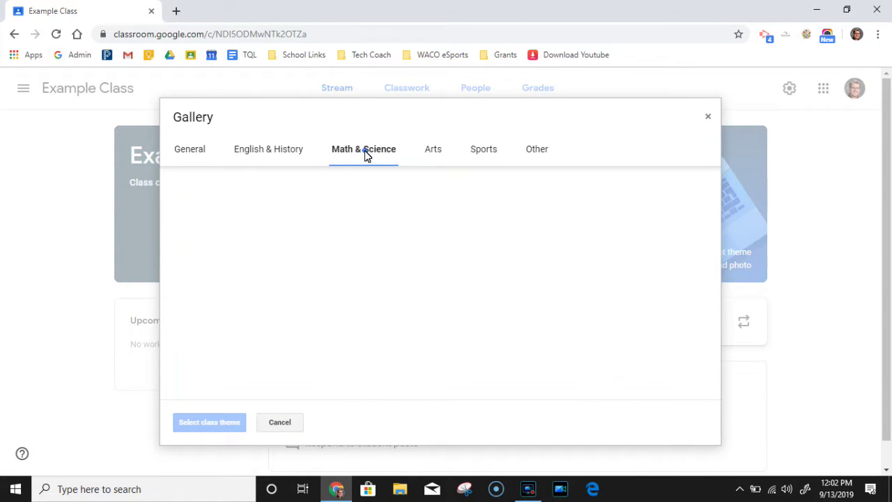
{"action": "scroll", "coordinate": [446, 256], "scroll_direction": "down", "scroll_amount": 1}
{"action": "scroll", "coordinate": [447, 256], "scroll_direction": "up", "scroll_amount": 1}
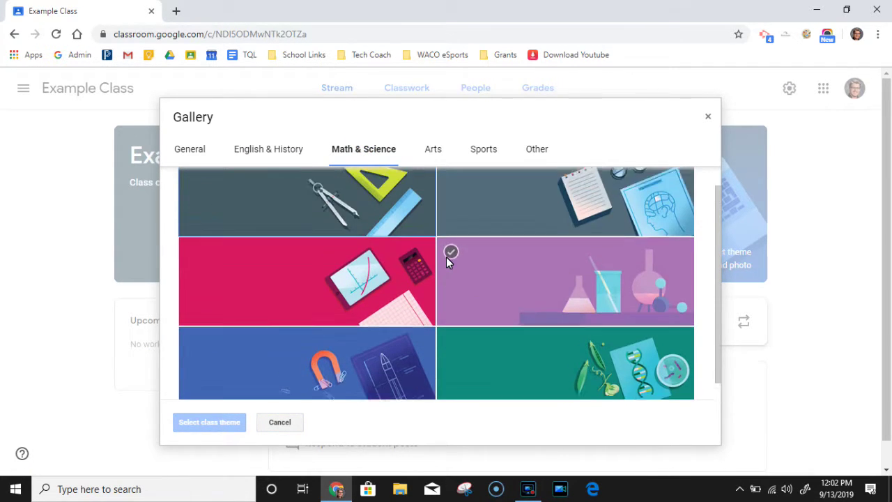
{"action": "scroll", "coordinate": [446, 257], "scroll_direction": "up", "scroll_amount": 1}
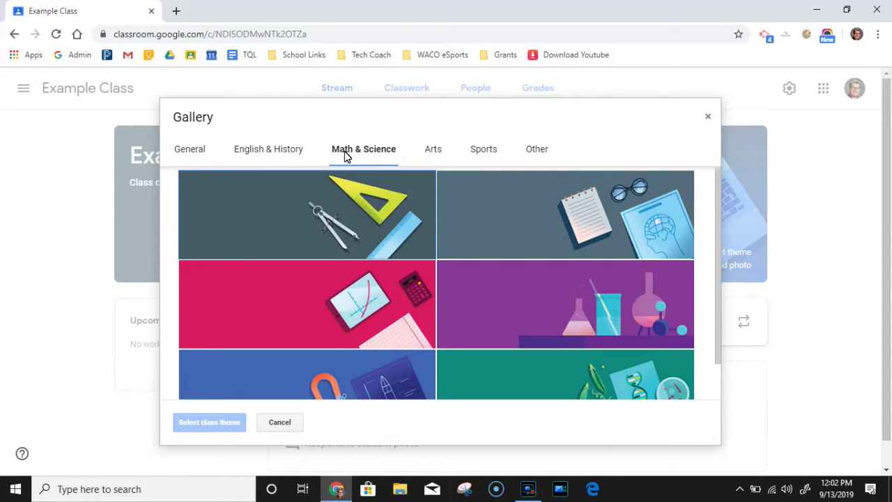
{"action": "left_click", "coordinate": [709, 117]}
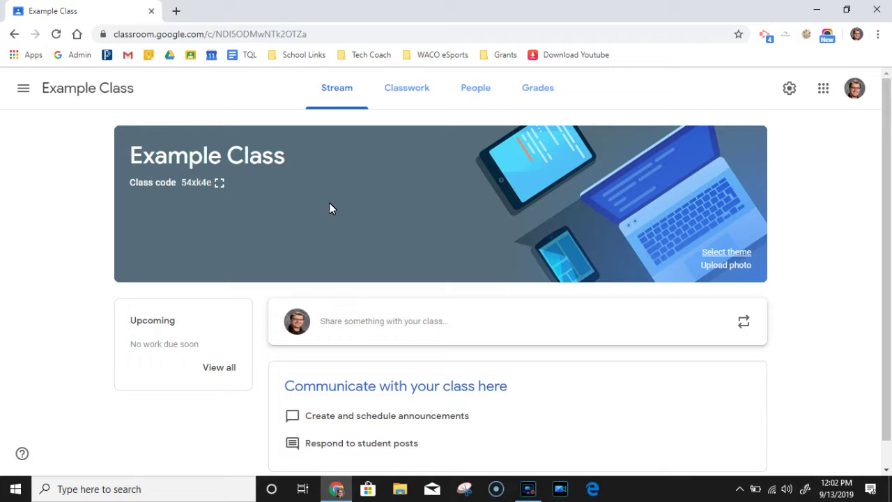
- Draft an announcement reading "hhkjhl" for the students of Example Class and discard it
{"action": "scroll", "coordinate": [457, 205], "scroll_direction": "down", "scroll_amount": 1}
{"action": "scroll", "coordinate": [458, 205], "scroll_direction": "up", "scroll_amount": 1}
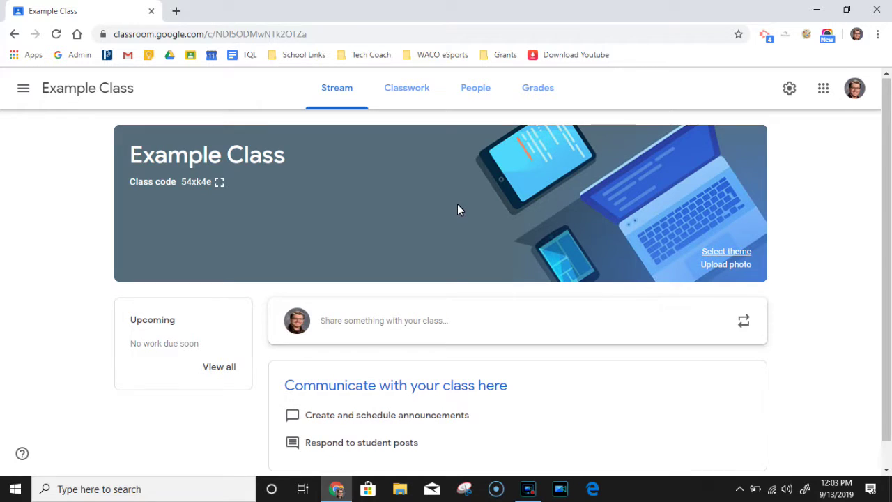
{"action": "scroll", "coordinate": [457, 205], "scroll_direction": "down", "scroll_amount": 1}
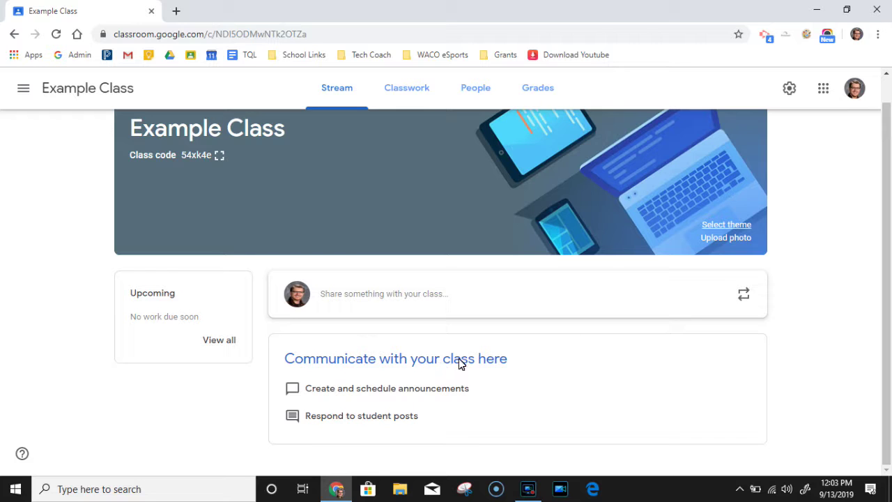
{"action": "left_click", "coordinate": [435, 294]}
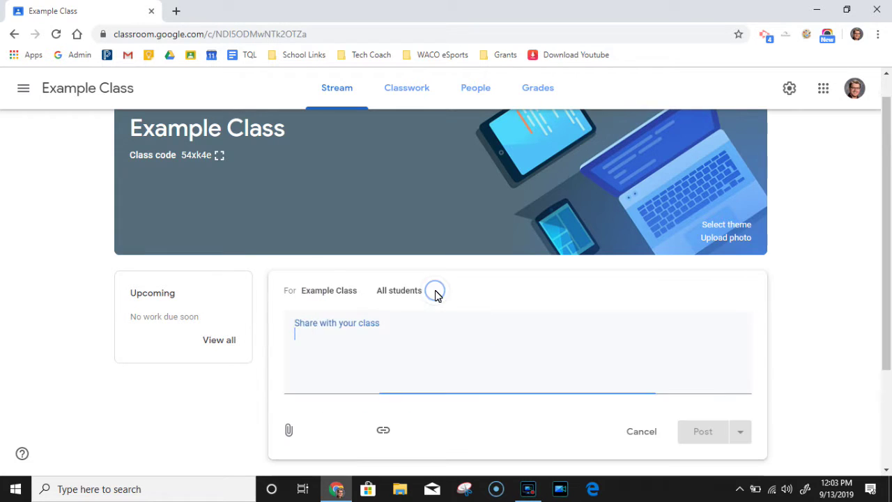
{"action": "type", "text": "hhkjhl"}
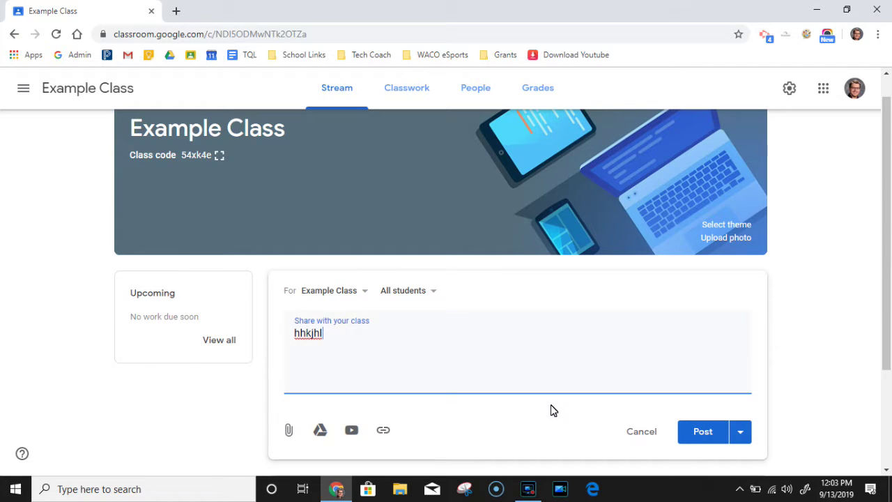
{"action": "left_click", "coordinate": [628, 437]}
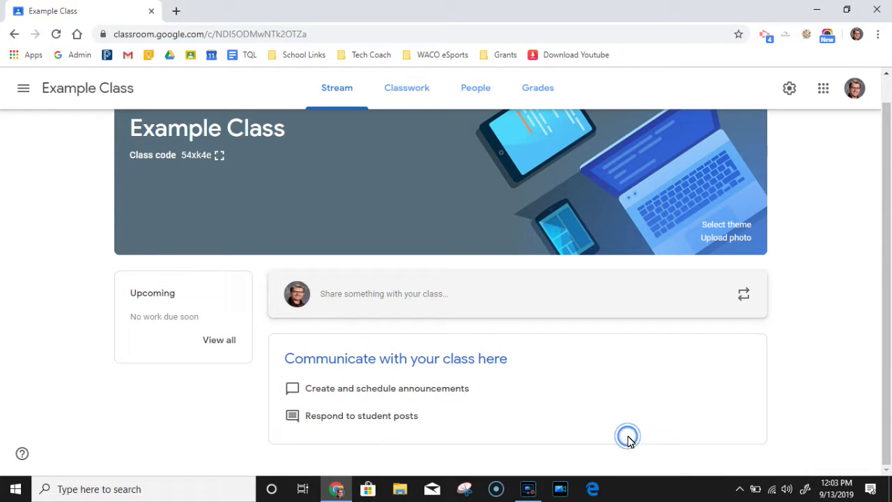
- Examine the reusable posts of the 8th Science 1 18-19 class and close the list without reusing any
{"action": "left_click", "coordinate": [744, 295]}
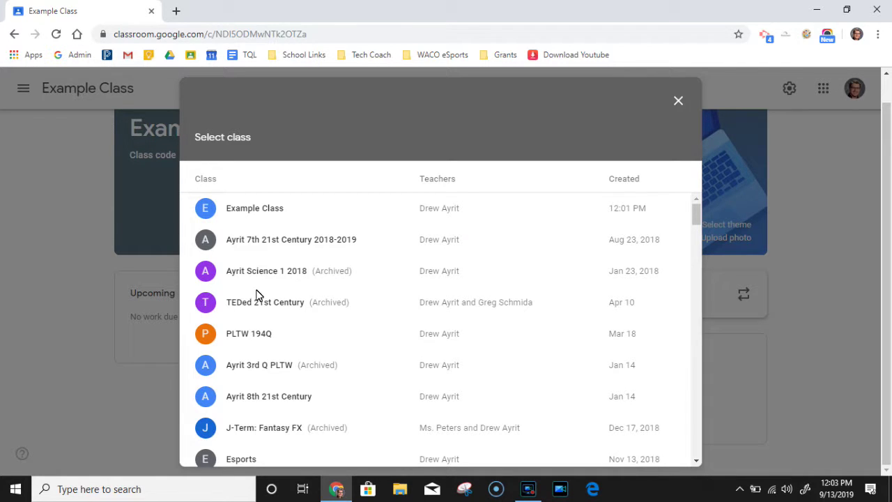
{"action": "scroll", "coordinate": [281, 410], "scroll_direction": "down", "scroll_amount": 1}
{"action": "scroll", "coordinate": [280, 407], "scroll_direction": "down", "scroll_amount": 2}
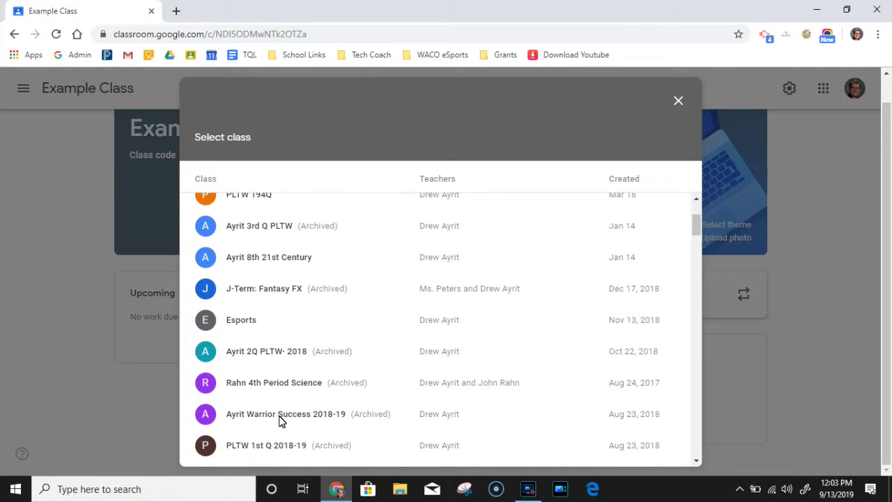
{"action": "scroll", "coordinate": [280, 420], "scroll_direction": "down", "scroll_amount": 3}
{"action": "left_click", "coordinate": [294, 386]}
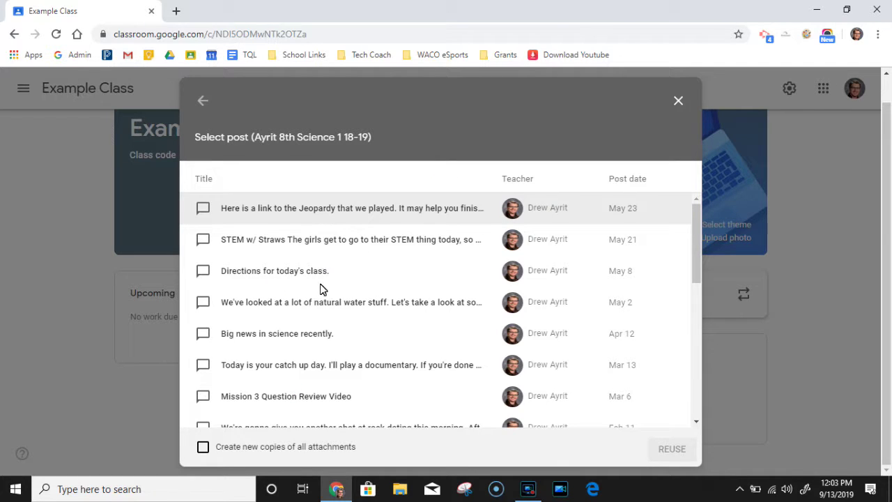
{"action": "scroll", "coordinate": [322, 305], "scroll_direction": "down", "scroll_amount": 1}
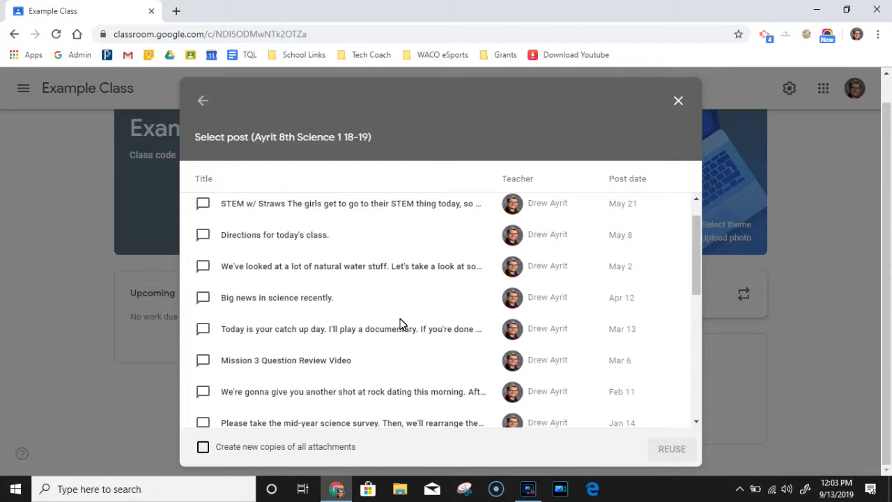
{"action": "left_click", "coordinate": [679, 101]}
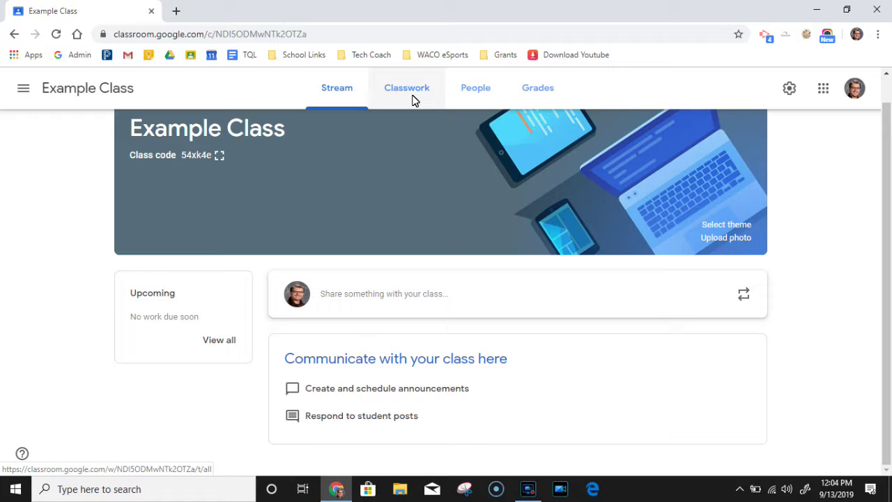
- View the class's teachers and students, open the student invitation form, and cancel it
{"action": "left_click", "coordinate": [475, 92]}
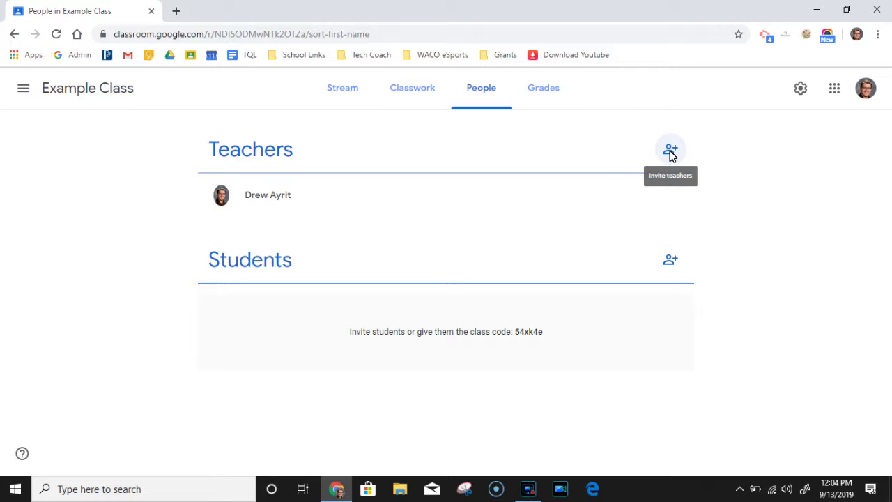
{"action": "left_click", "coordinate": [667, 268]}
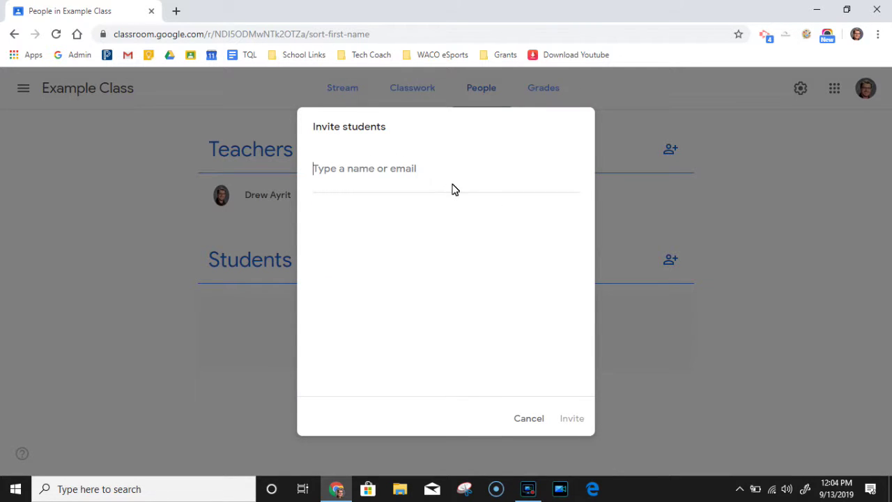
{"action": "left_click", "coordinate": [526, 420]}
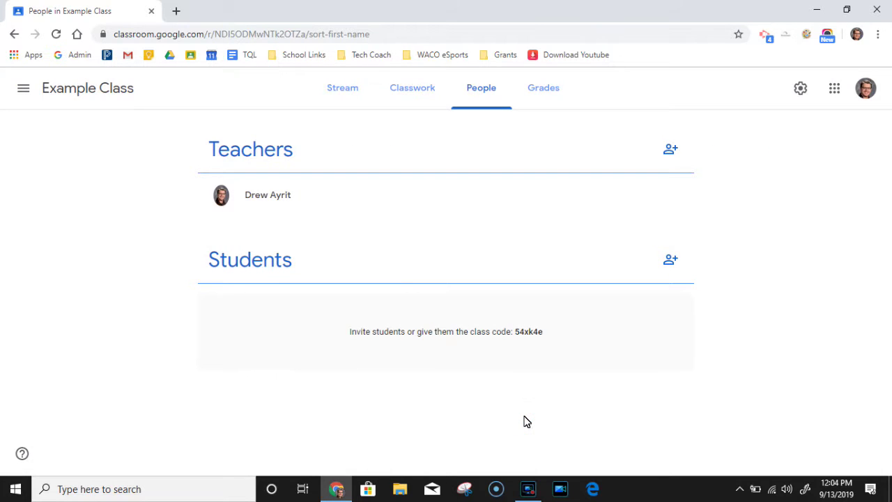
- Check the grades of Example Class and of the 8th Science 3 18-19 class, dismissing the grading system tip
{"action": "left_click", "coordinate": [544, 89]}
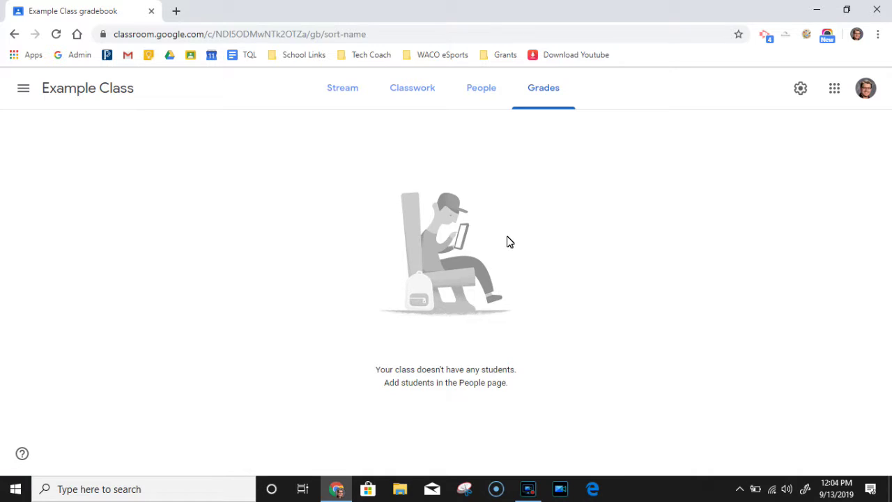
{"action": "left_click", "coordinate": [23, 91]}
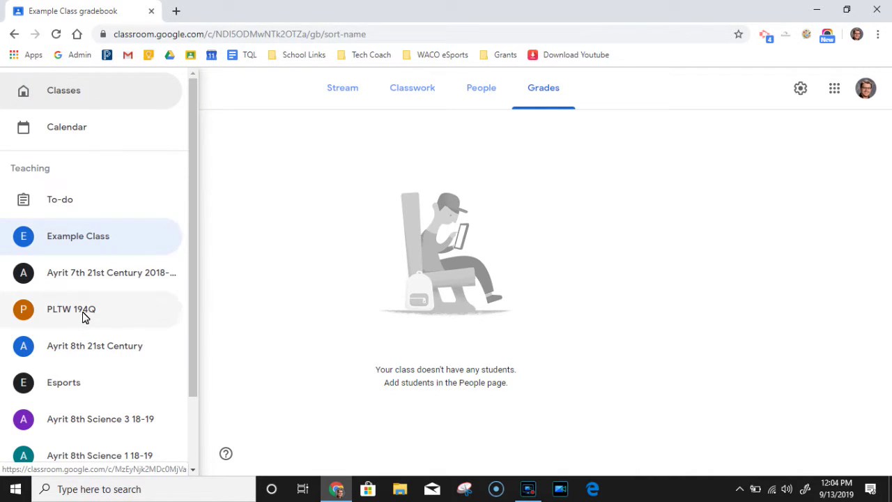
{"action": "scroll", "coordinate": [82, 324], "scroll_direction": "down", "scroll_amount": 1}
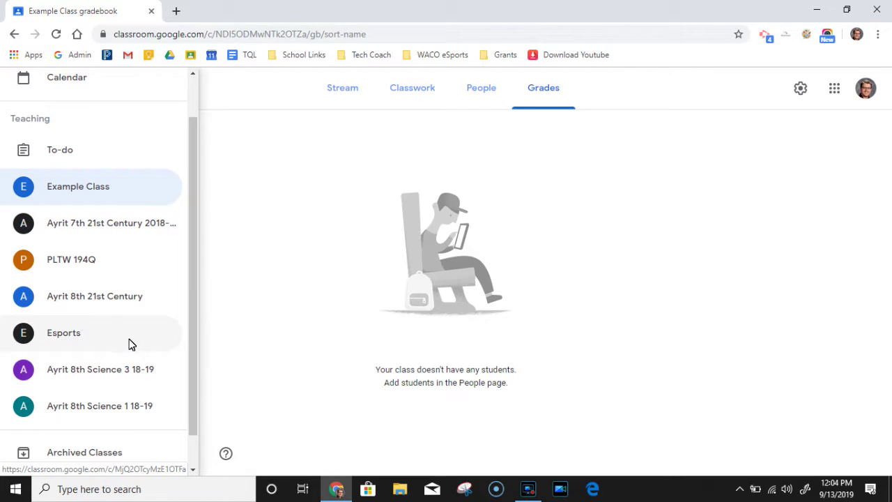
{"action": "left_click", "coordinate": [123, 370]}
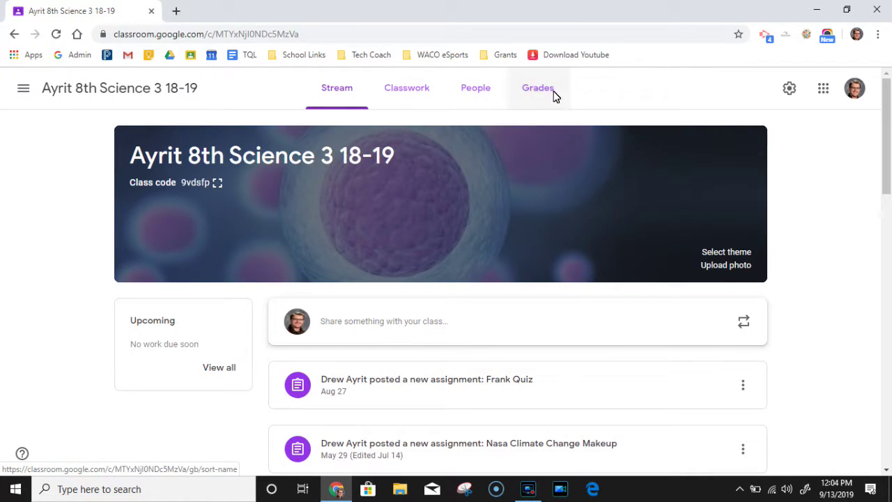
{"action": "left_click", "coordinate": [548, 94]}
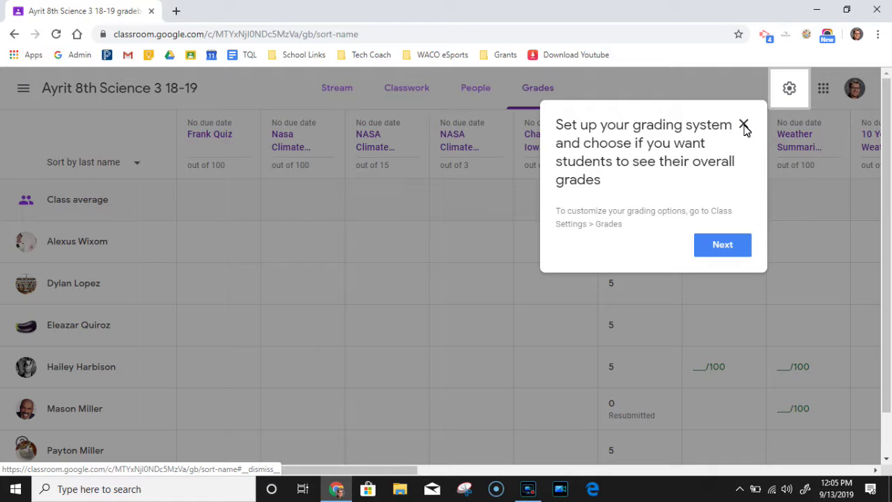
{"action": "left_click", "coordinate": [743, 126]}
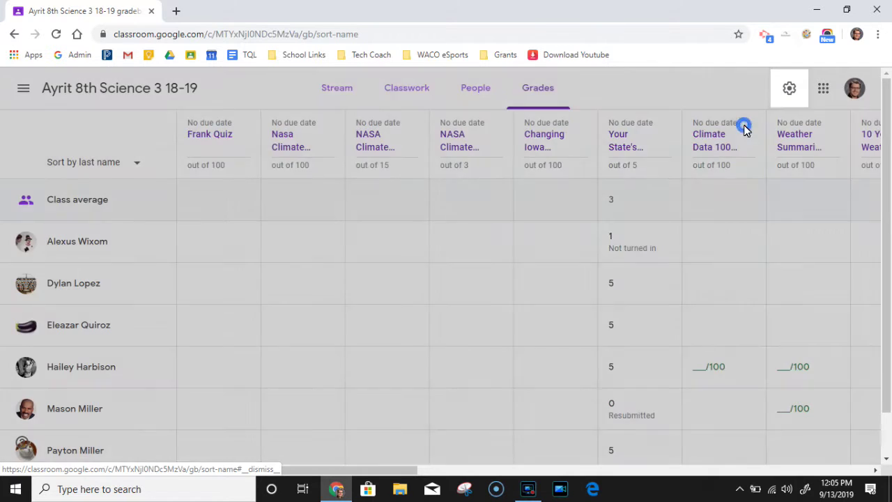
{"action": "scroll", "coordinate": [499, 318], "scroll_direction": "down", "scroll_amount": 1}
{"action": "scroll", "coordinate": [499, 318], "scroll_direction": "up", "scroll_amount": 1}
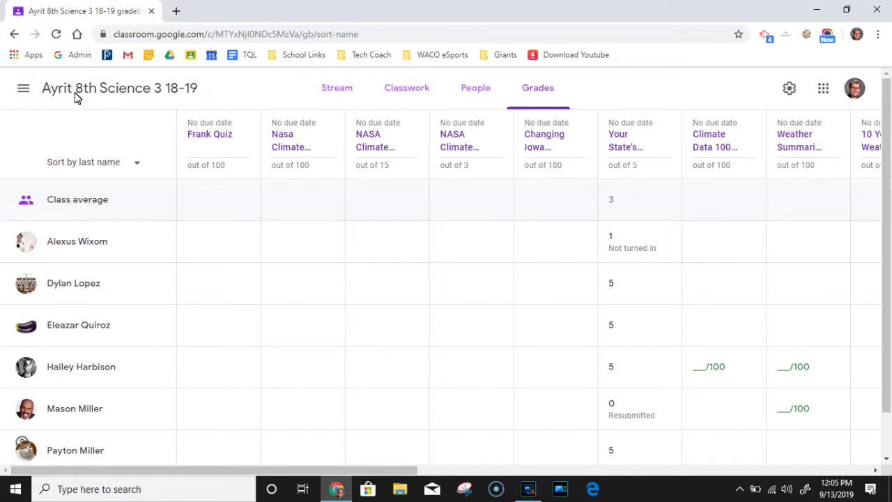
- Return from the 8th Science 3 18-19 gradebook to the stream of Example Class
{"action": "left_click", "coordinate": [23, 89]}
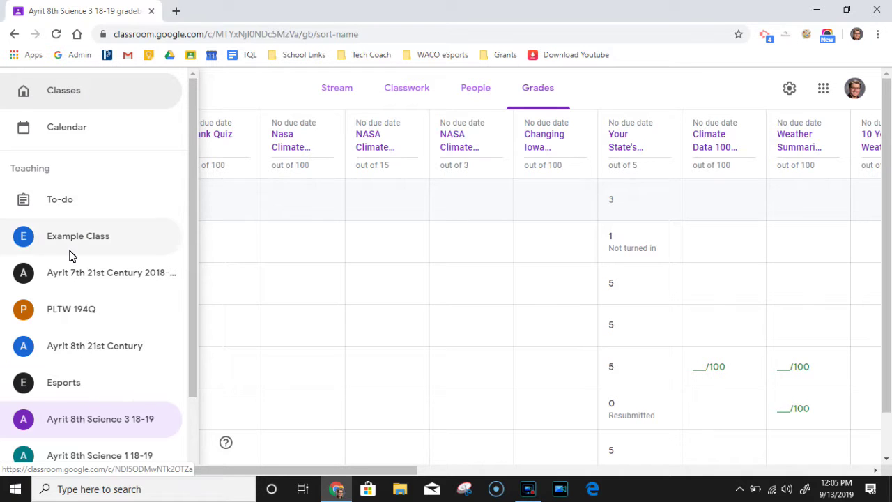
{"action": "scroll", "coordinate": [70, 255], "scroll_direction": "down", "scroll_amount": 2}
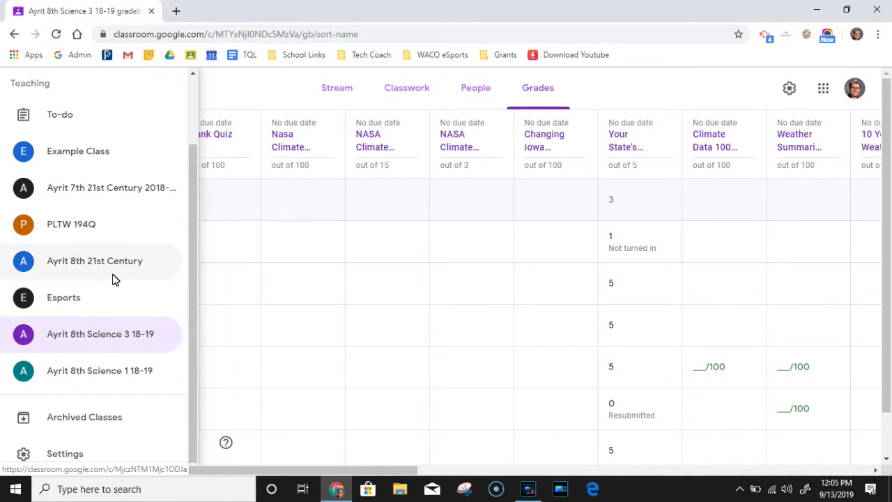
{"action": "left_click", "coordinate": [69, 159]}
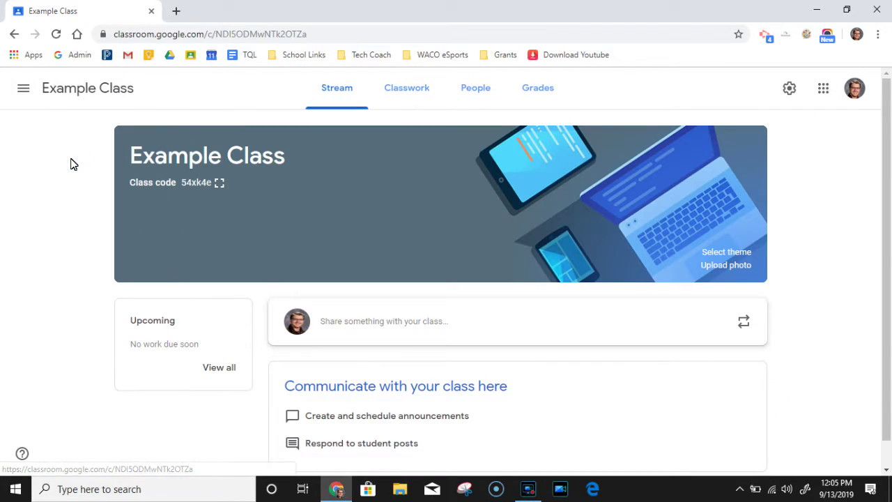
- From the Classwork page, open the Class Drive folder in a separate browser tab, view it, and return to the classwork
{"action": "left_click", "coordinate": [411, 90]}
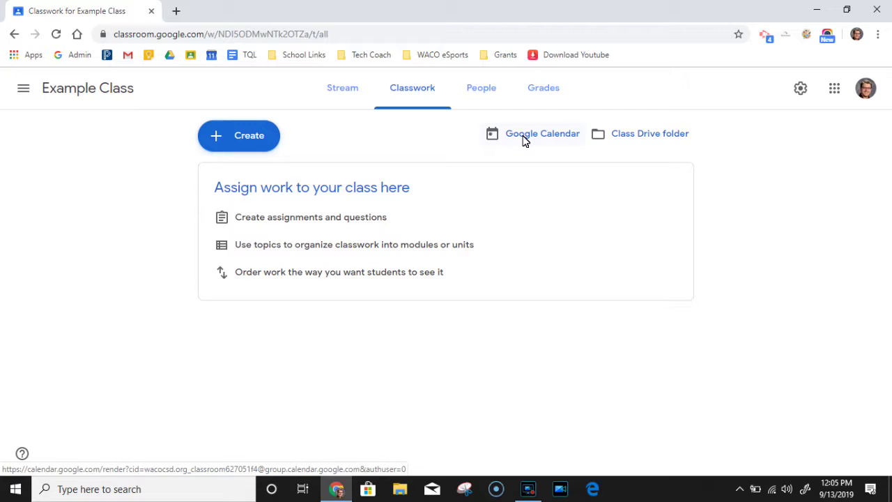
{"action": "right_click", "coordinate": [648, 138]}
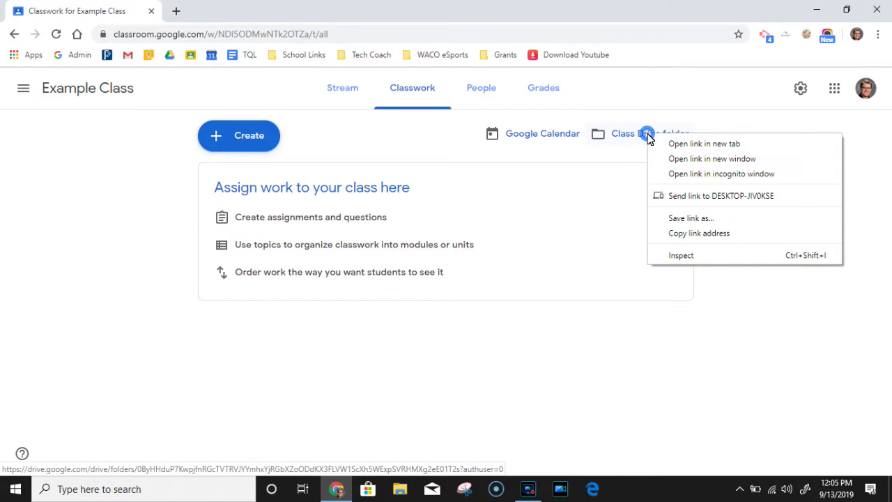
{"action": "left_click", "coordinate": [669, 144]}
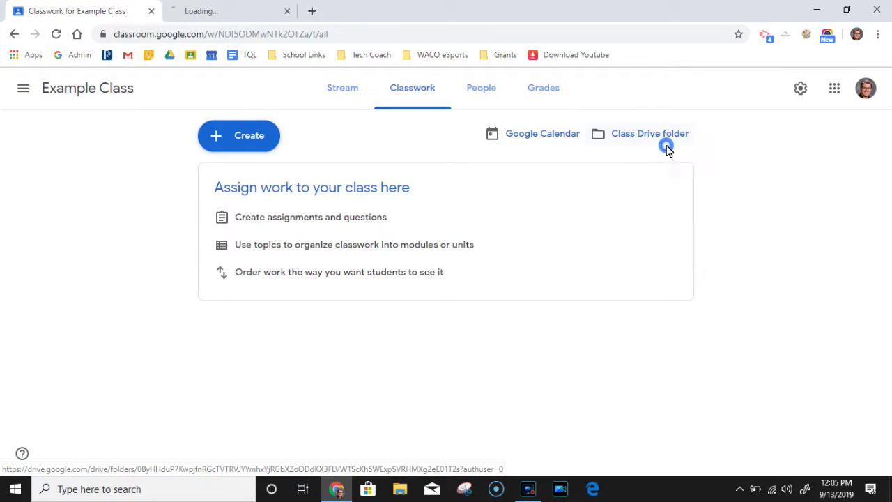
{"action": "left_click", "coordinate": [258, 10]}
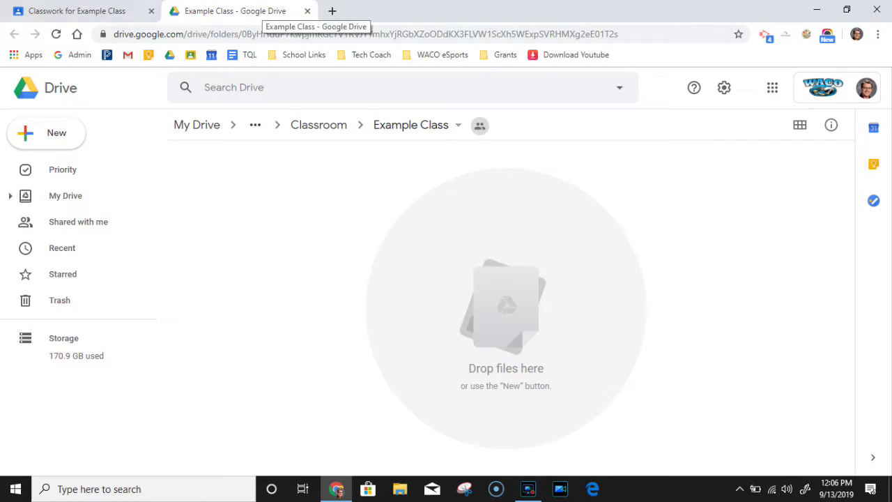
{"action": "left_click", "coordinate": [114, 11]}
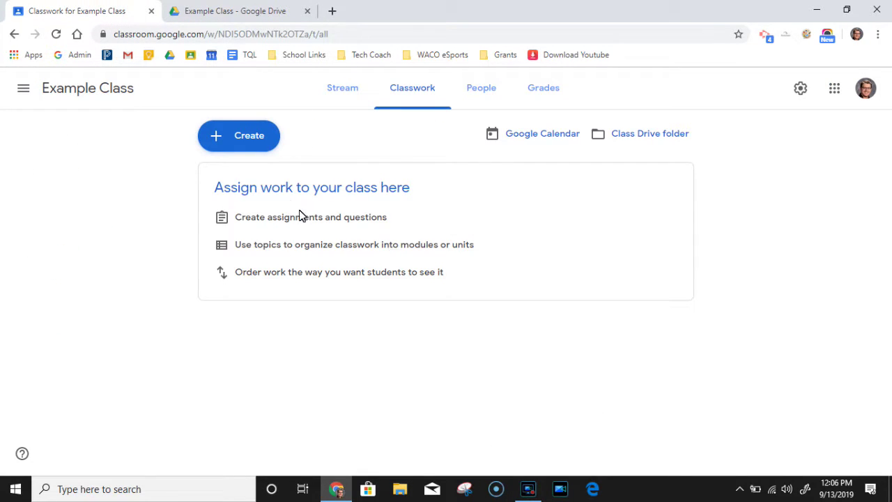
- Create a new assignment in Example Class titled "Example Assignments", leaving the instructions blank
{"action": "left_click", "coordinate": [250, 135]}
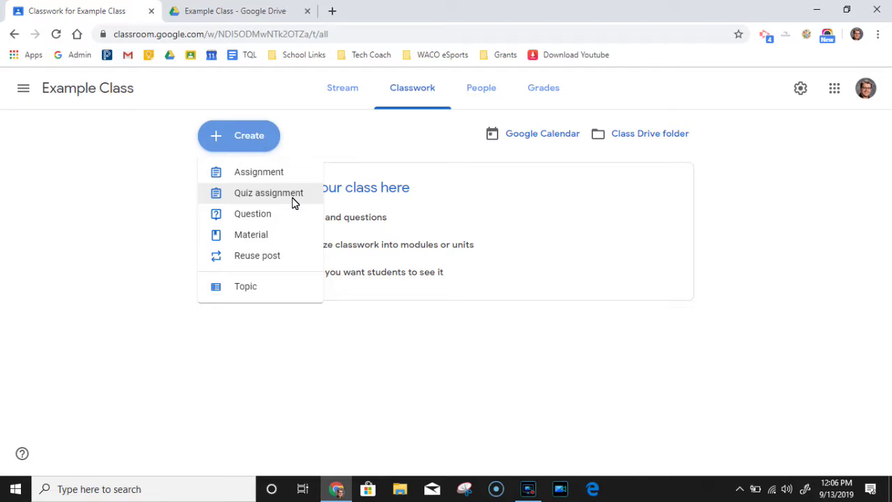
{"action": "left_click", "coordinate": [258, 172]}
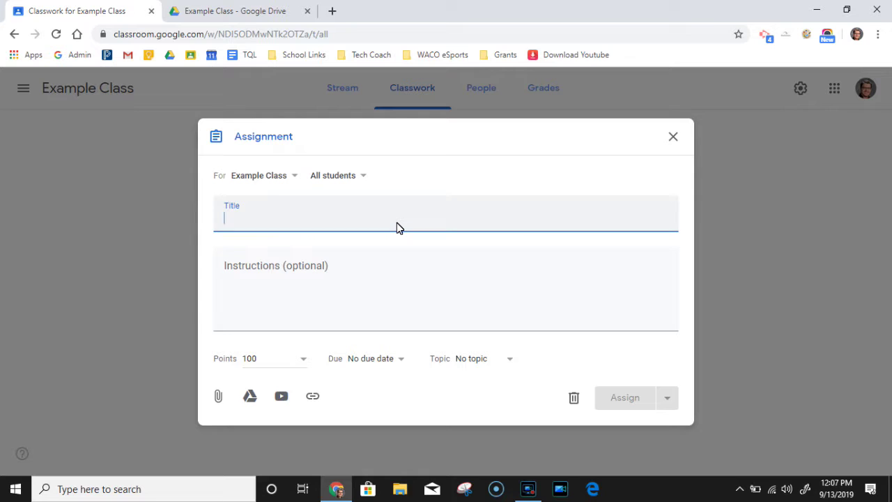
{"action": "type", "text": "Ex"}
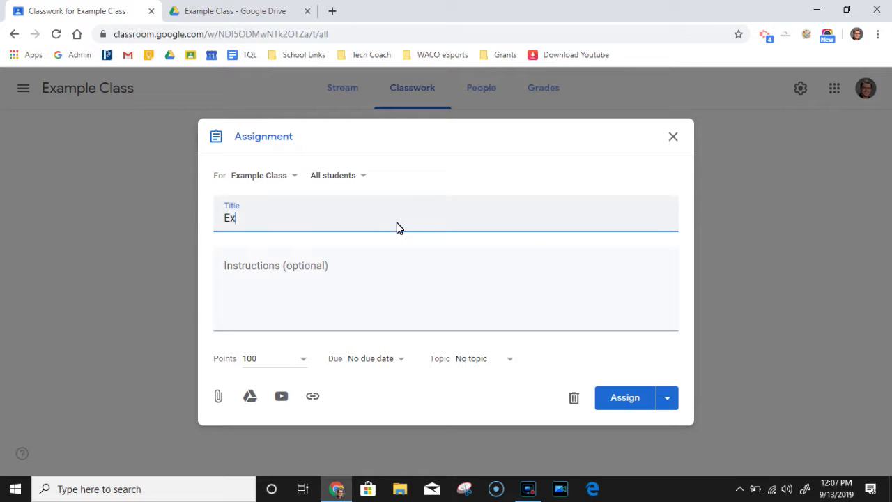
{"action": "type", "text": "ample Assignments"}
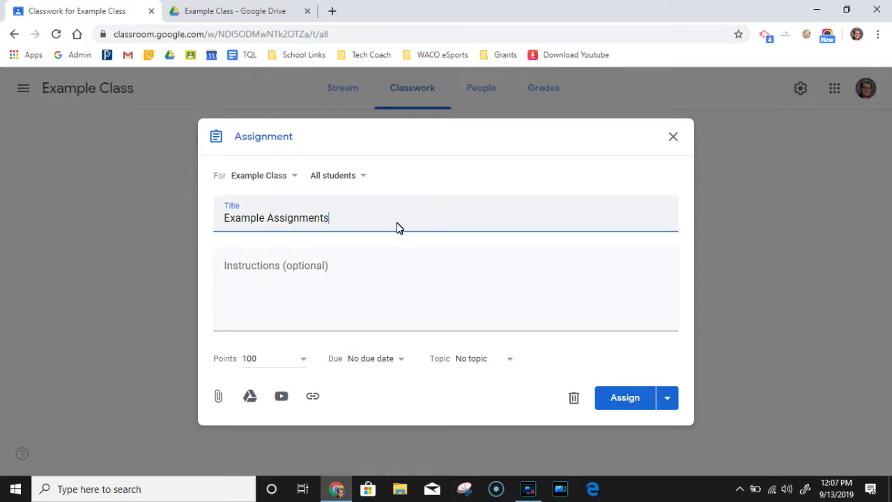
{"action": "left_click", "coordinate": [336, 282]}
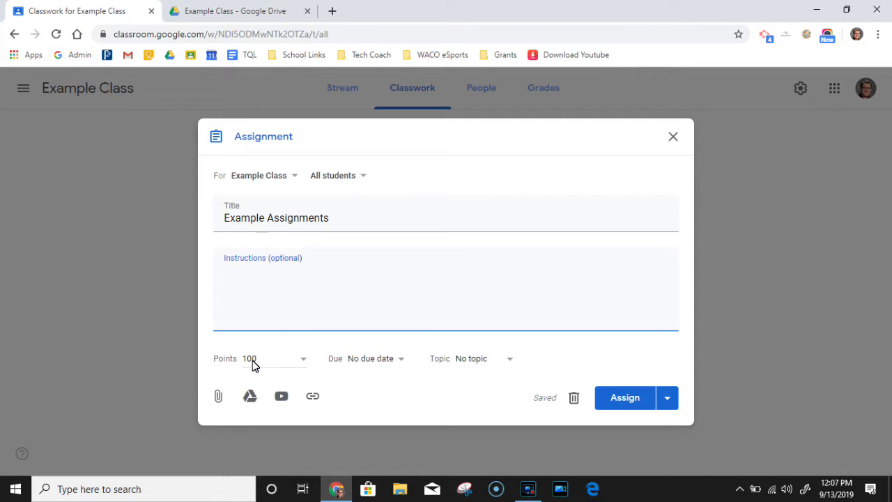
- Attach the recent Google Drive document FreeMathSites to the assignment
{"action": "left_click", "coordinate": [251, 396]}
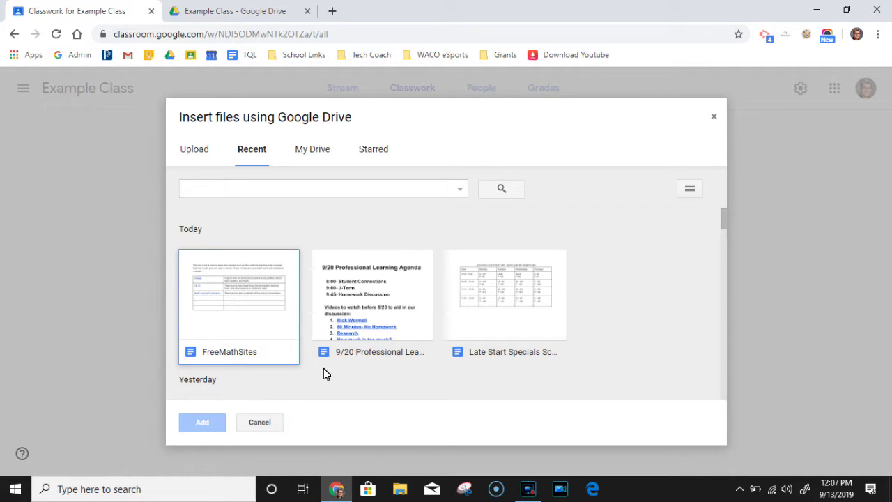
{"action": "scroll", "coordinate": [349, 367], "scroll_direction": "down", "scroll_amount": 2}
{"action": "scroll", "coordinate": [349, 367], "scroll_direction": "down", "scroll_amount": 1}
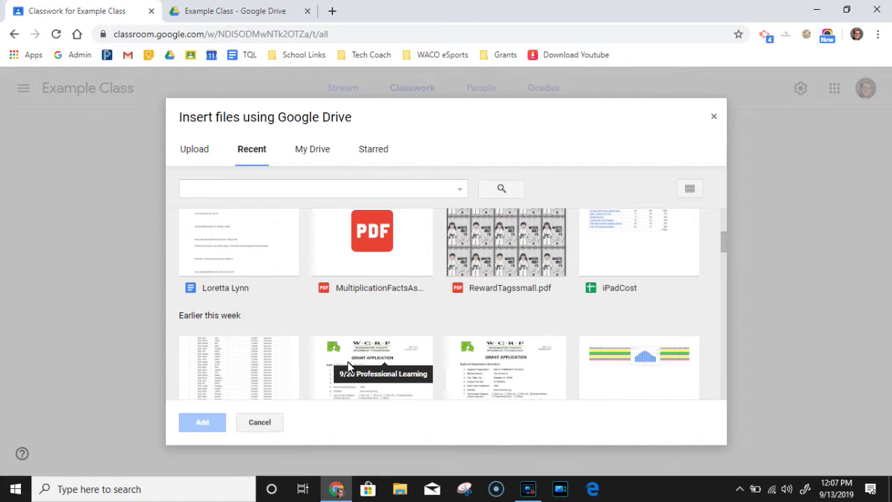
{"action": "scroll", "coordinate": [349, 367], "scroll_direction": "down", "scroll_amount": 1}
{"action": "scroll", "coordinate": [349, 367], "scroll_direction": "down", "scroll_amount": 1}
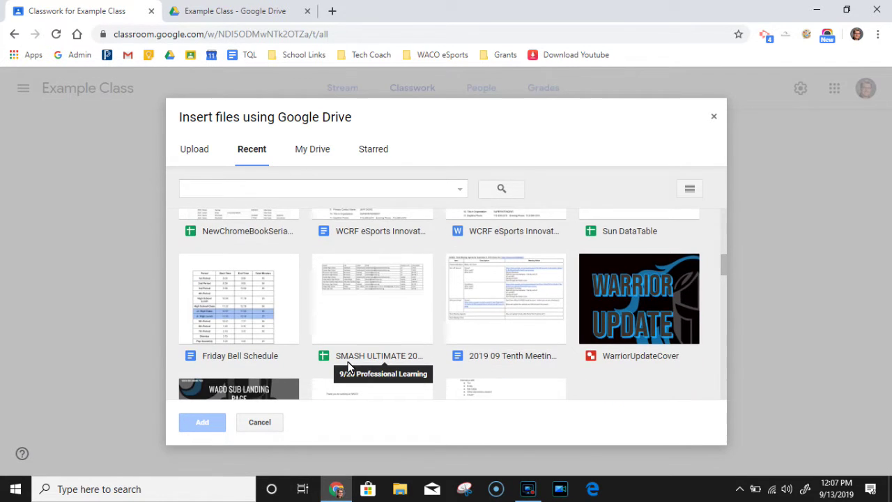
{"action": "scroll", "coordinate": [349, 367], "scroll_direction": "down", "scroll_amount": 1}
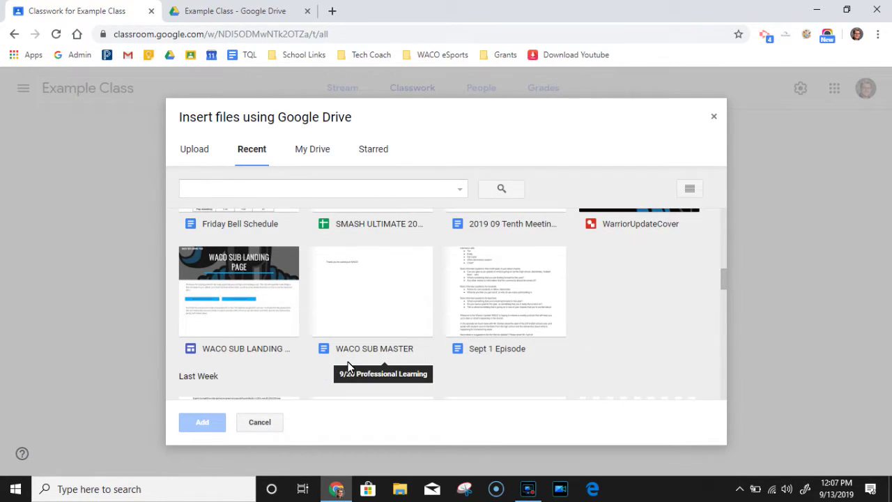
{"action": "scroll", "coordinate": [348, 368], "scroll_direction": "up", "scroll_amount": 5}
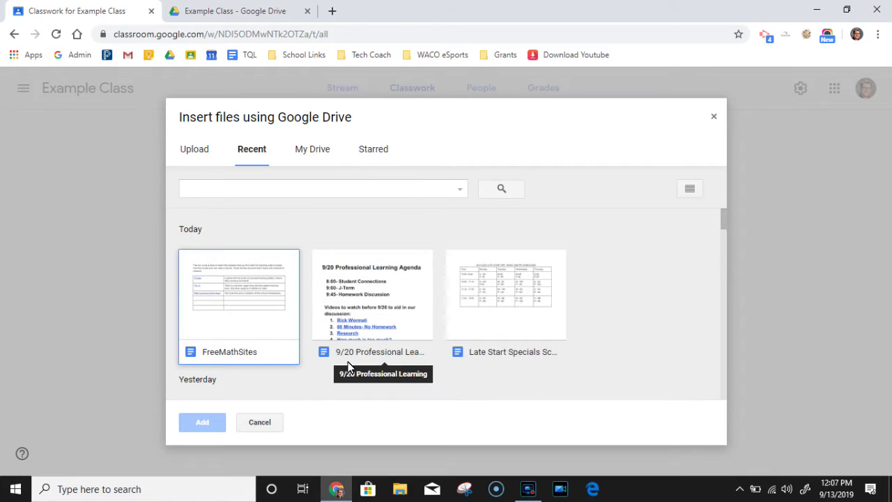
{"action": "left_click", "coordinate": [220, 304]}
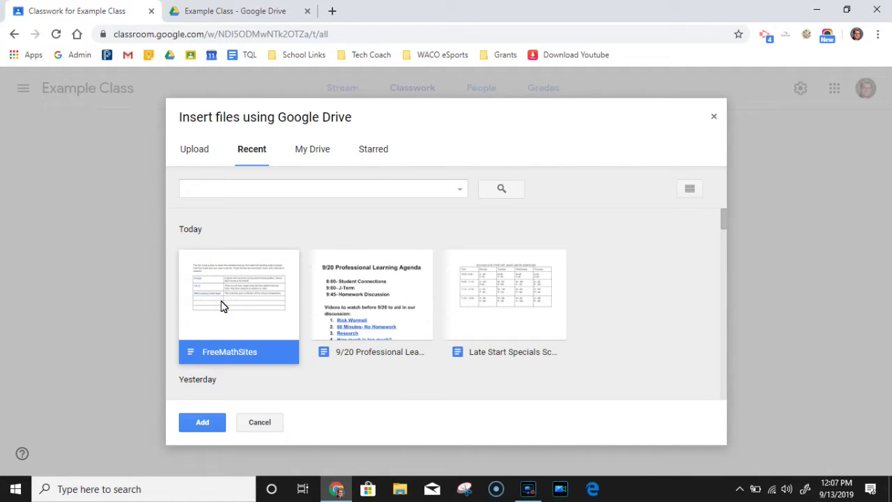
{"action": "left_click", "coordinate": [189, 427]}
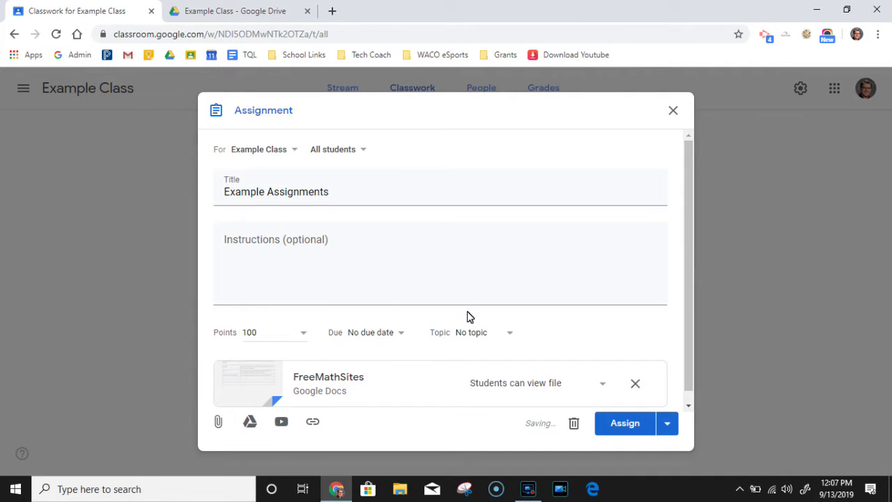
- Set the FreeMathSites attachment to make a copy for each student
{"action": "scroll", "coordinate": [506, 289], "scroll_direction": "down", "scroll_amount": 1}
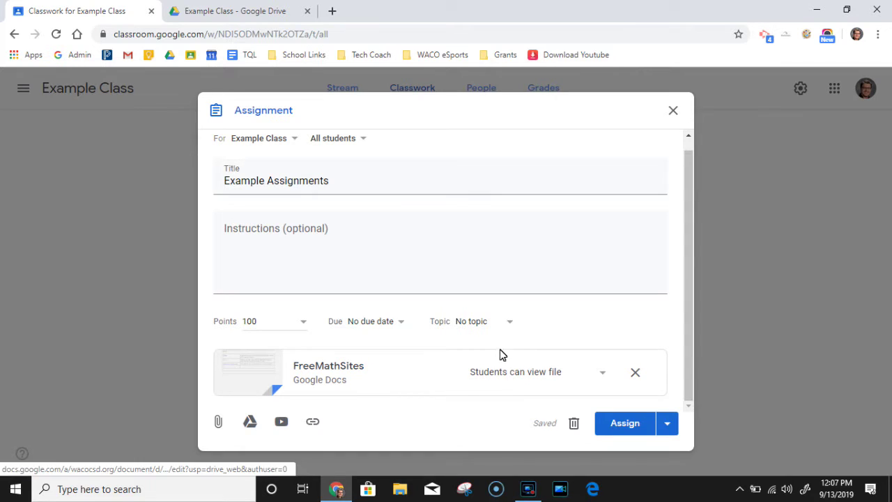
{"action": "left_click", "coordinate": [511, 377]}
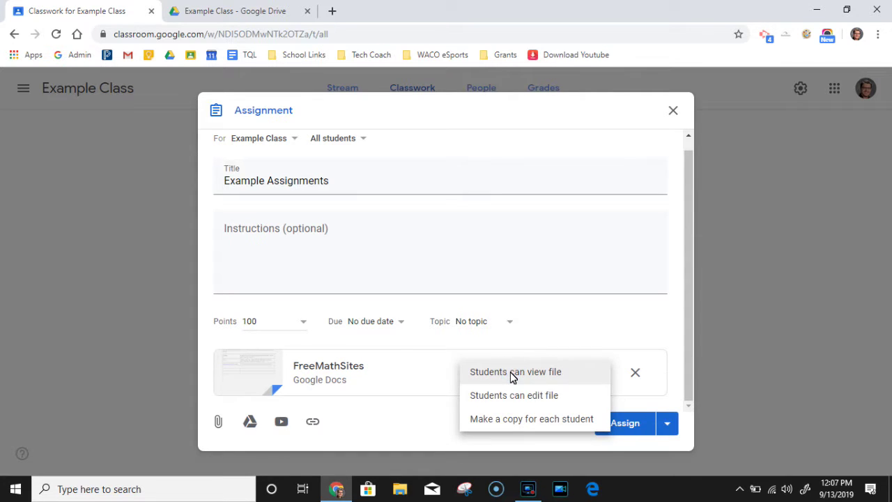
{"action": "left_click", "coordinate": [531, 419]}
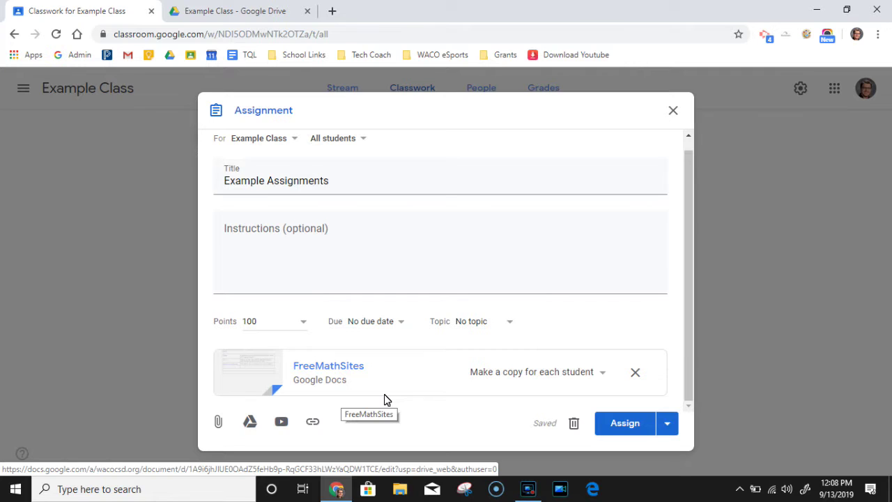
- Examine the assignment's due date, points and topic options without changing any of them
{"action": "left_click", "coordinate": [389, 326]}
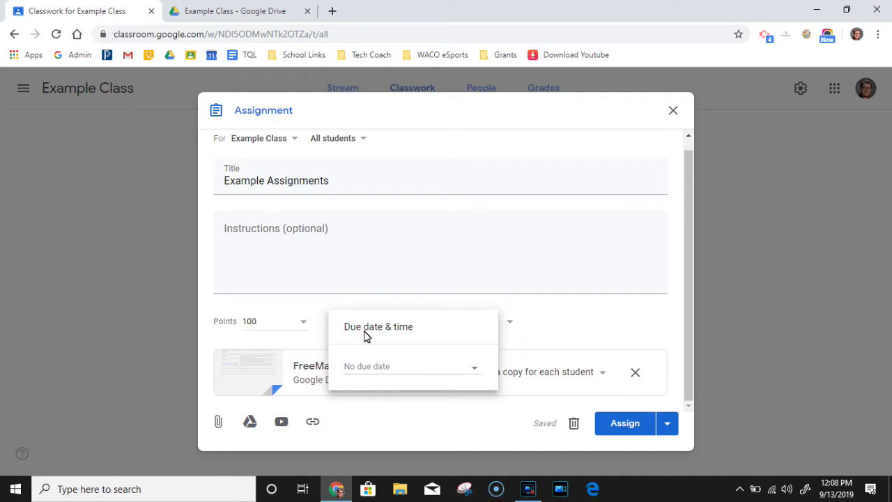
{"action": "left_click", "coordinate": [275, 322]}
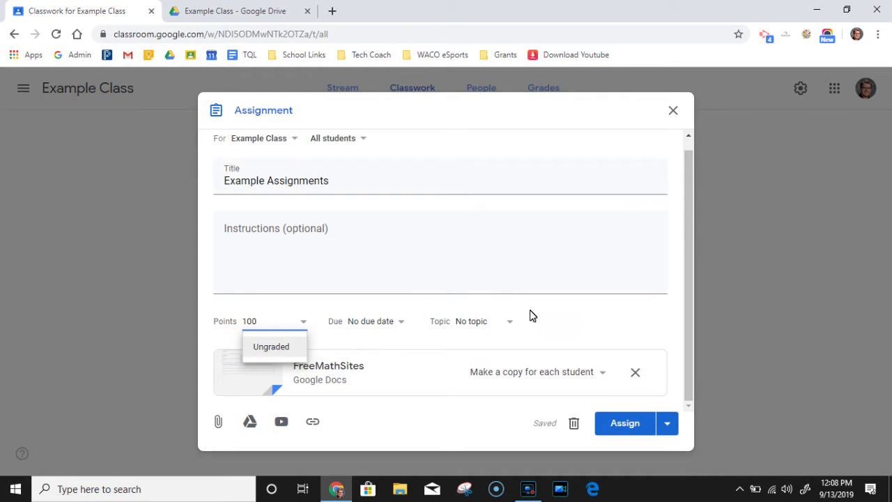
{"action": "left_click", "coordinate": [500, 325]}
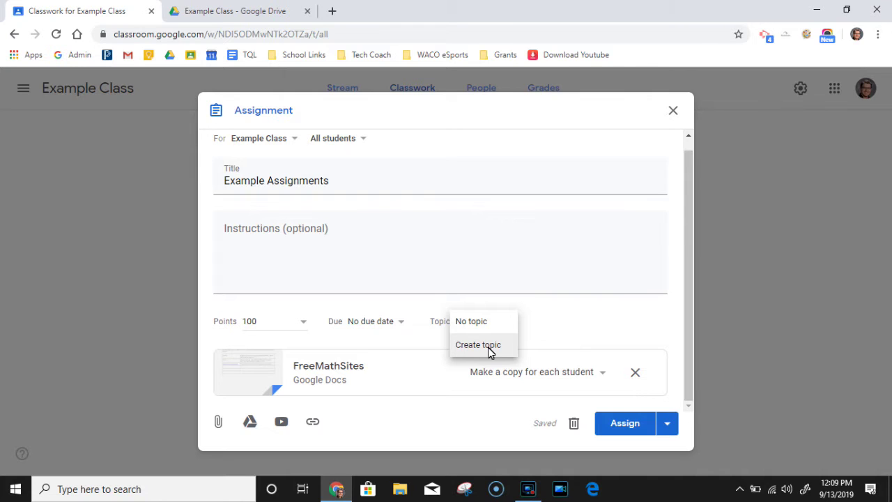
{"action": "left_click", "coordinate": [582, 331]}
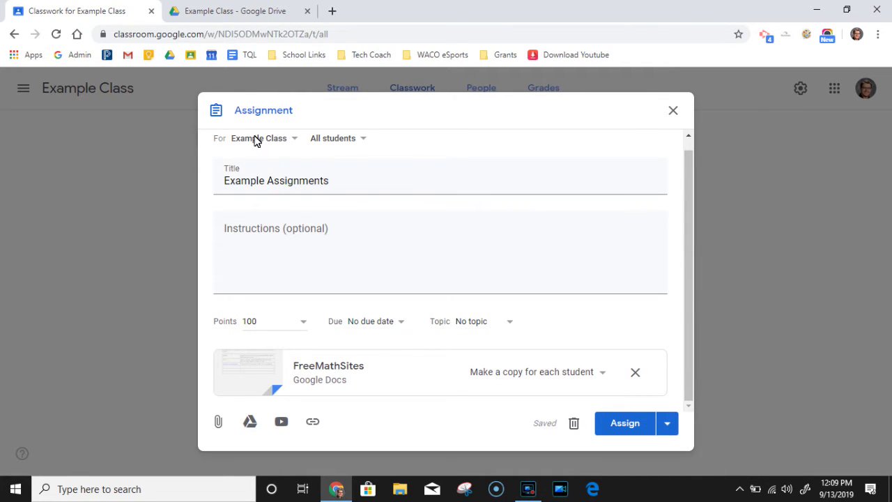
- Review which classes and students can receive the assignment, and view the alternatives to assigning it immediately, without choosing any
{"action": "left_click", "coordinate": [284, 139]}
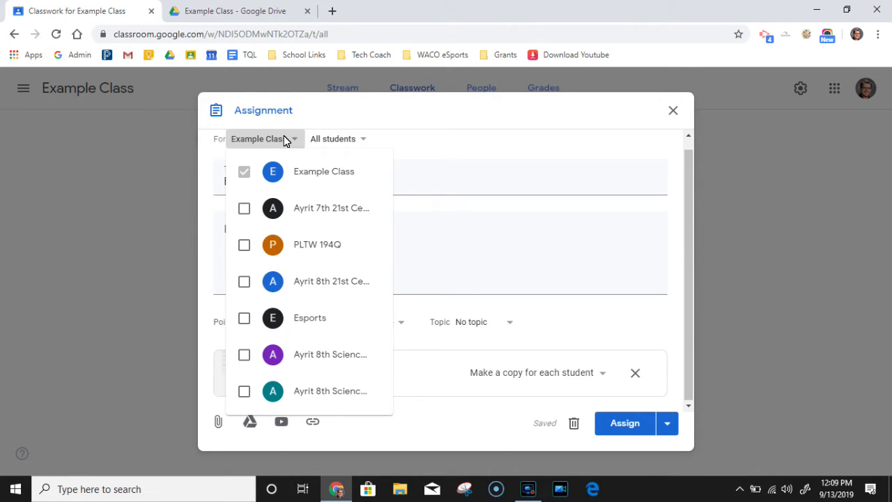
{"action": "left_click", "coordinate": [283, 141]}
{"action": "left_click", "coordinate": [340, 143]}
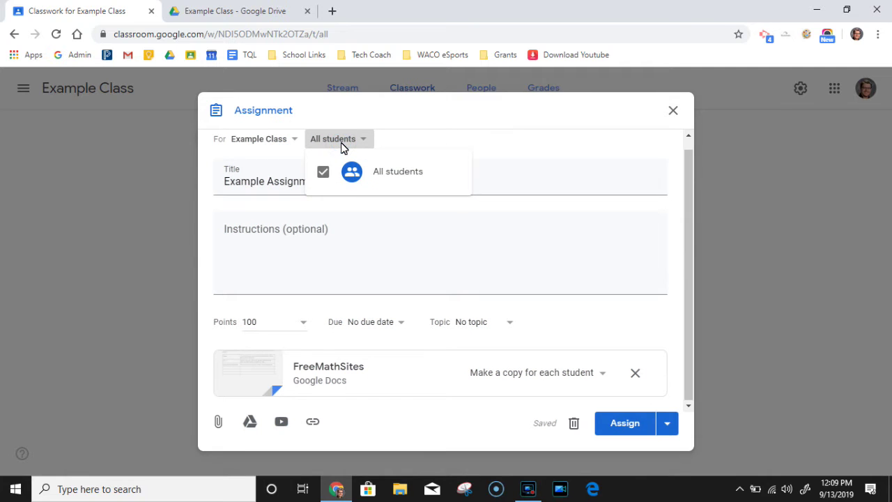
{"action": "left_click", "coordinate": [341, 143]}
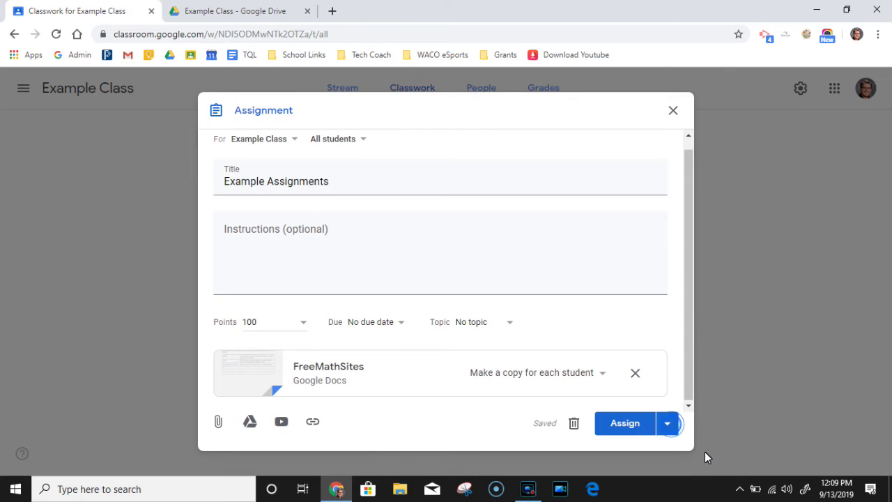
{"action": "left_click", "coordinate": [667, 426]}
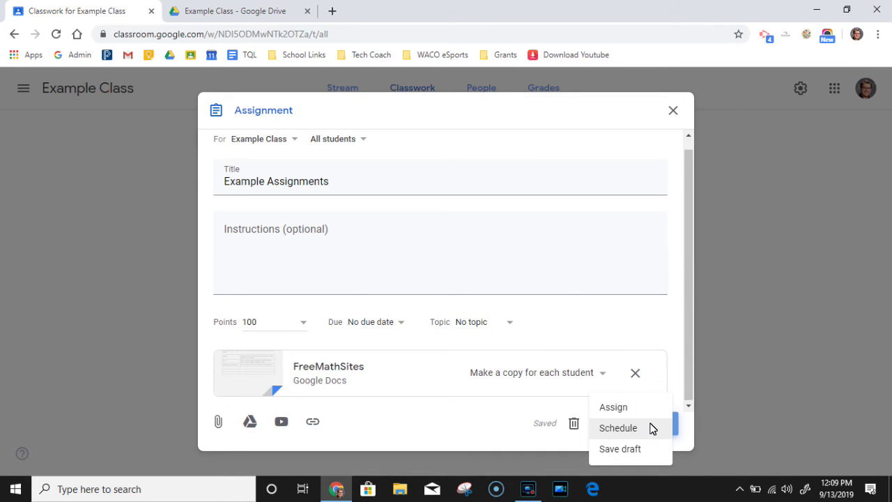
{"action": "left_click", "coordinate": [690, 395]}
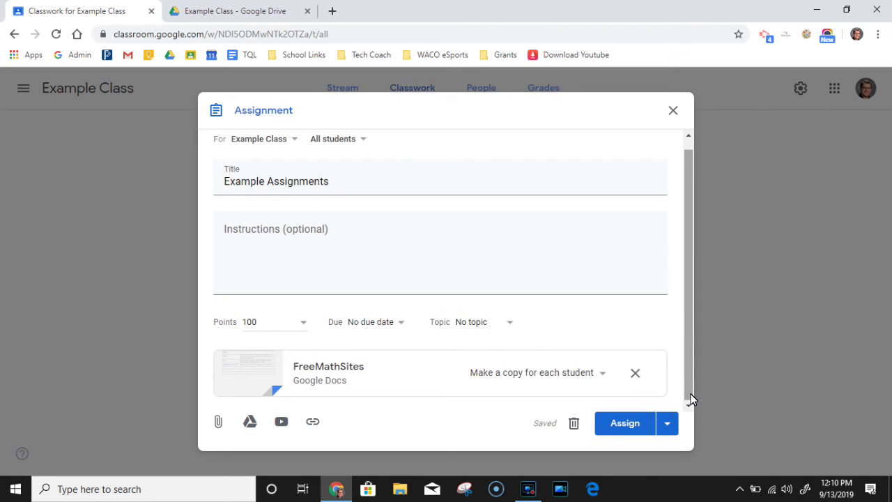